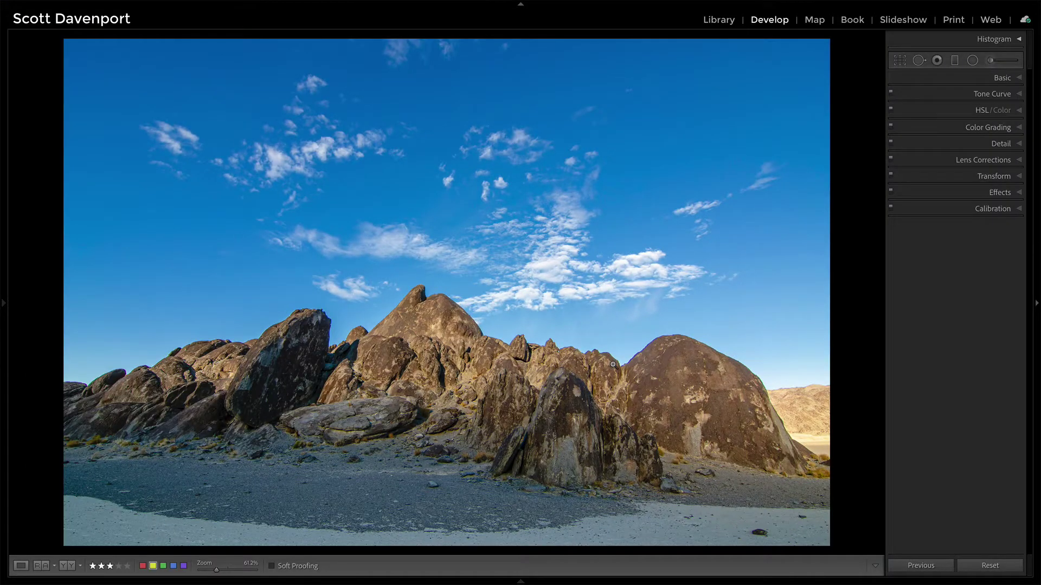
Step: Magnify the rock edges, then enable the Tokina lens profile corrections and Remove Chromatic Aberration
left_click(623, 369)
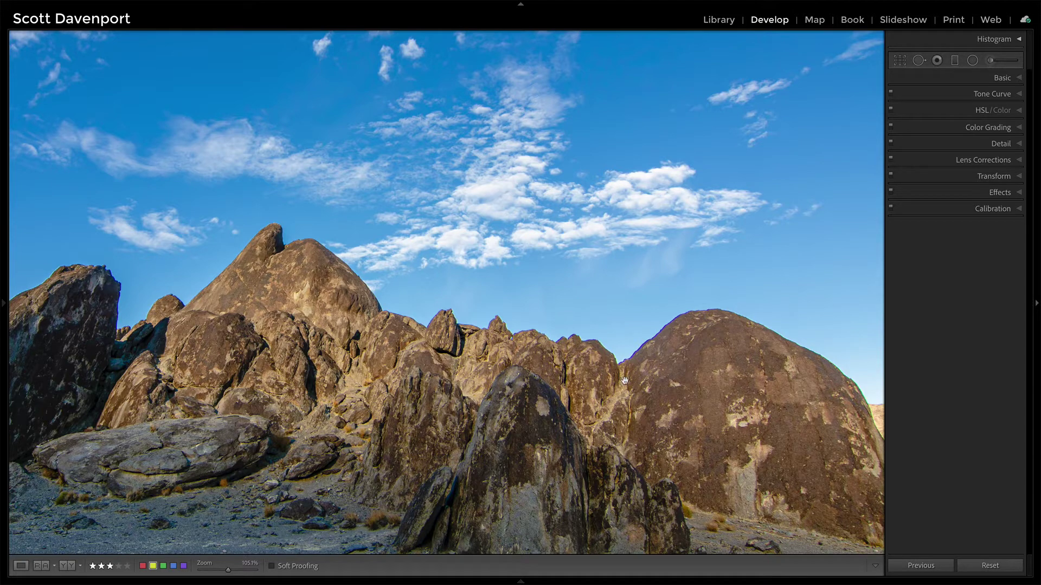
left_click_drag(625, 381, 751, 271)
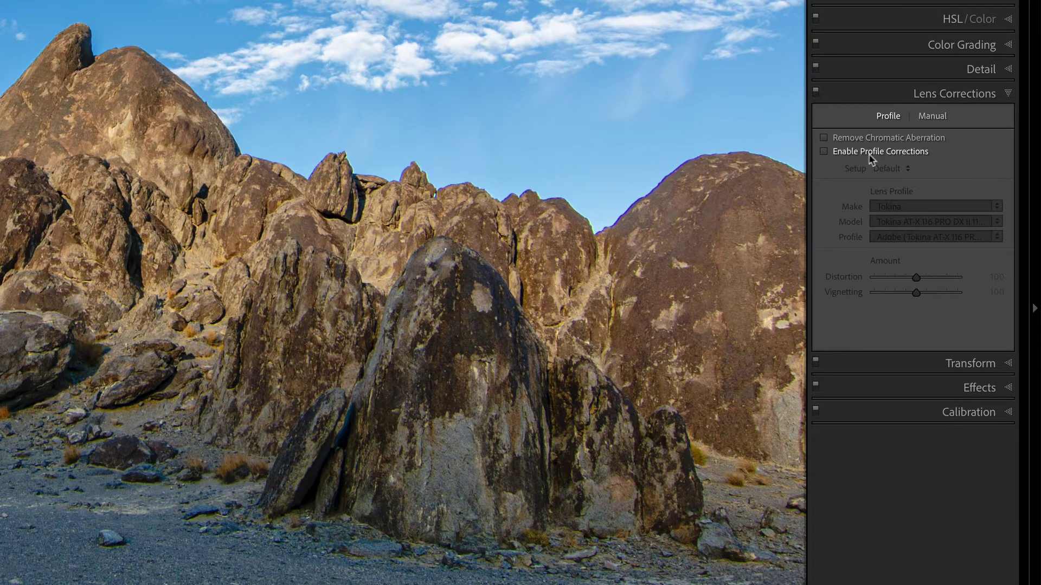
left_click(855, 154)
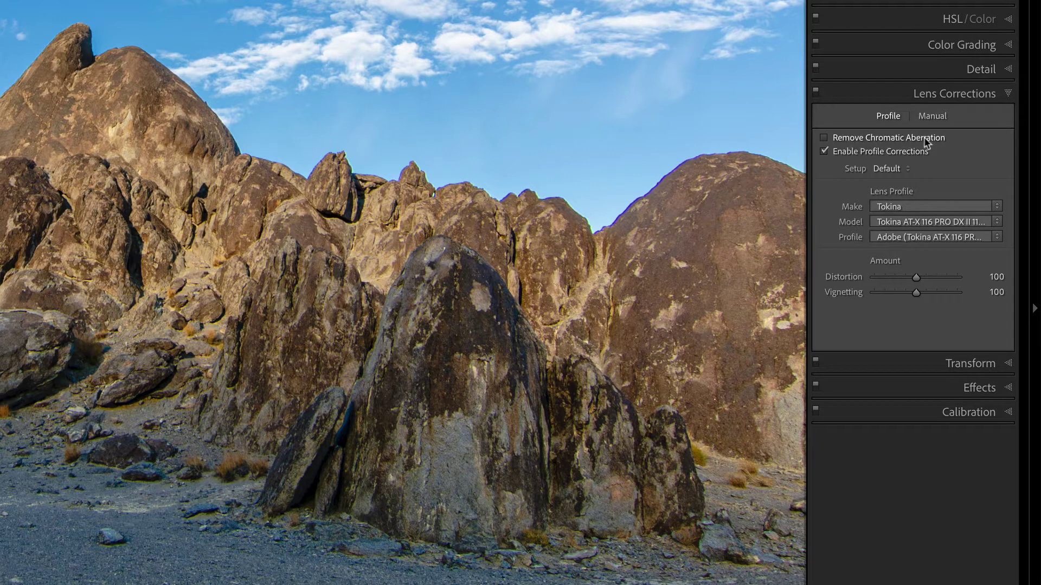
left_click(866, 138)
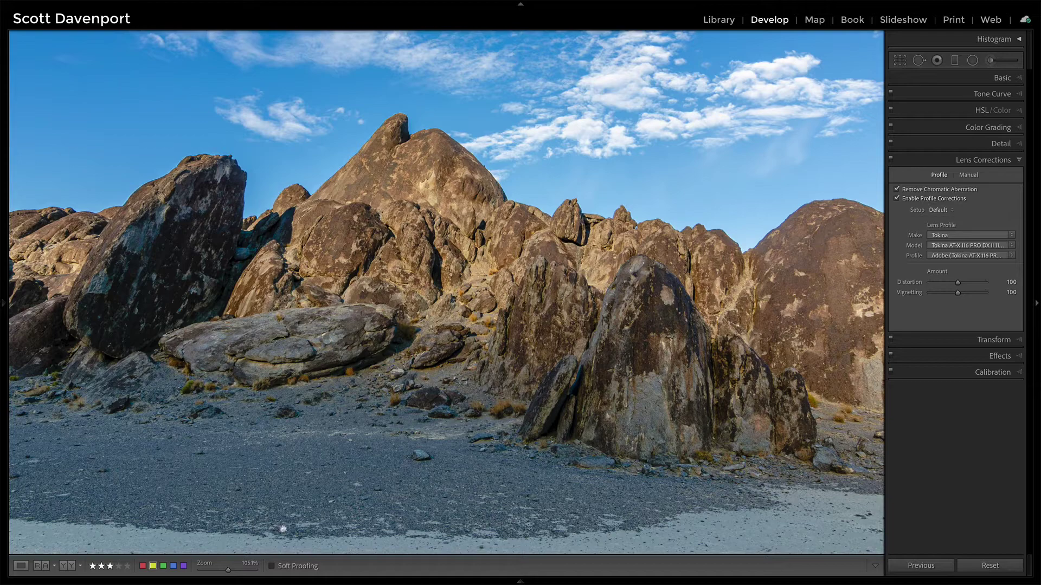
Step: Zoom further into the rock skyline and toggle Remove Chromatic Aberration off and back on to compare fringing
left_click_drag(230, 572, 238, 573)
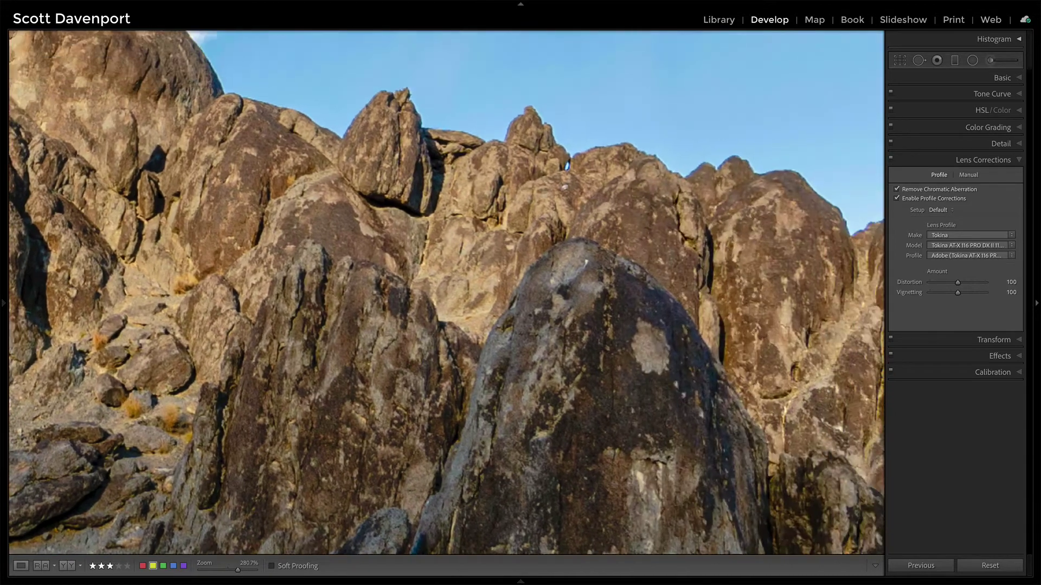
left_click_drag(585, 255, 326, 280)
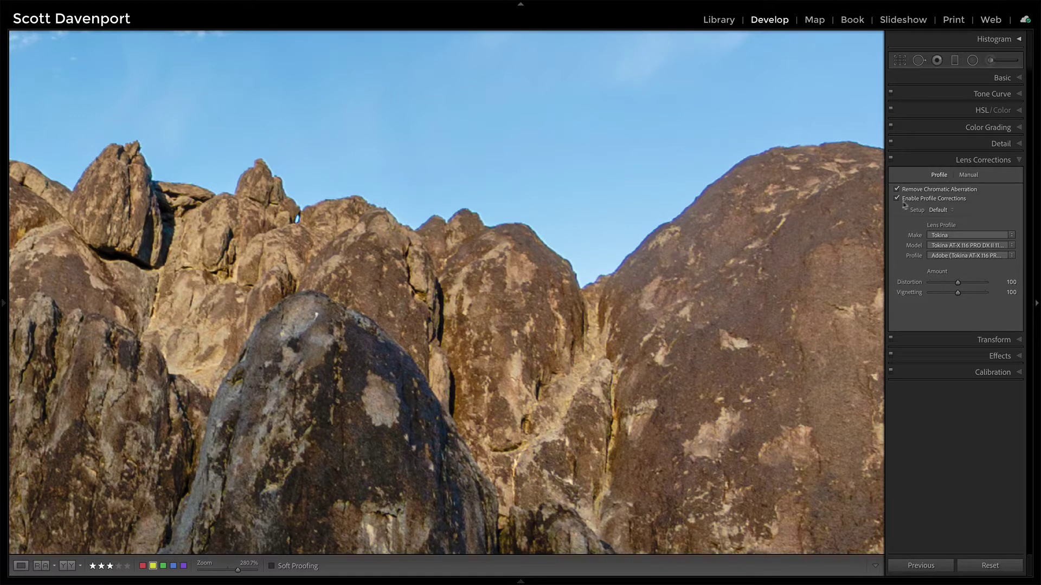
left_click(924, 190)
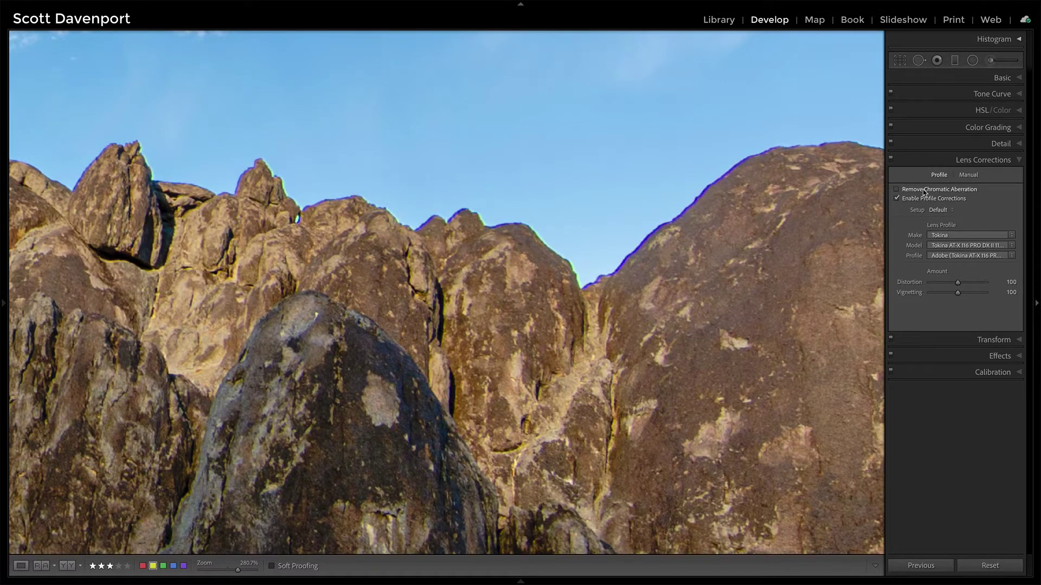
left_click(925, 191)
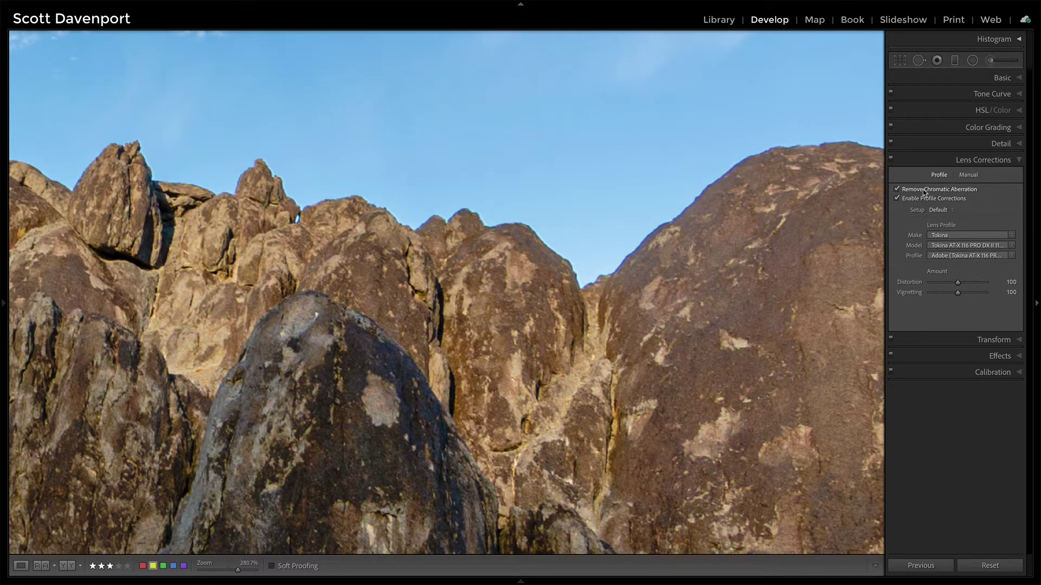
Step: In the Manual lens corrections, test the purple and green Defringe amounts, then return both to 0
left_click(968, 175)
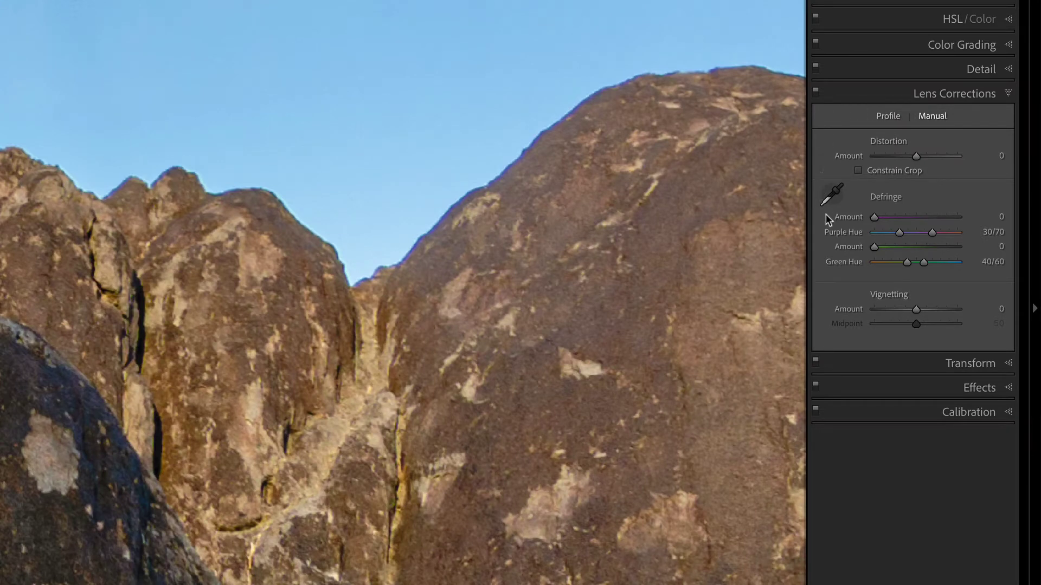
left_click_drag(874, 217, 971, 228)
double_click(857, 218)
mouse_move(874, 246)
left_mouse_down()
mouse_move(922, 248)
mouse_move(876, 248)
left_mouse_up()
left_click_drag(422, 280, 595, 288)
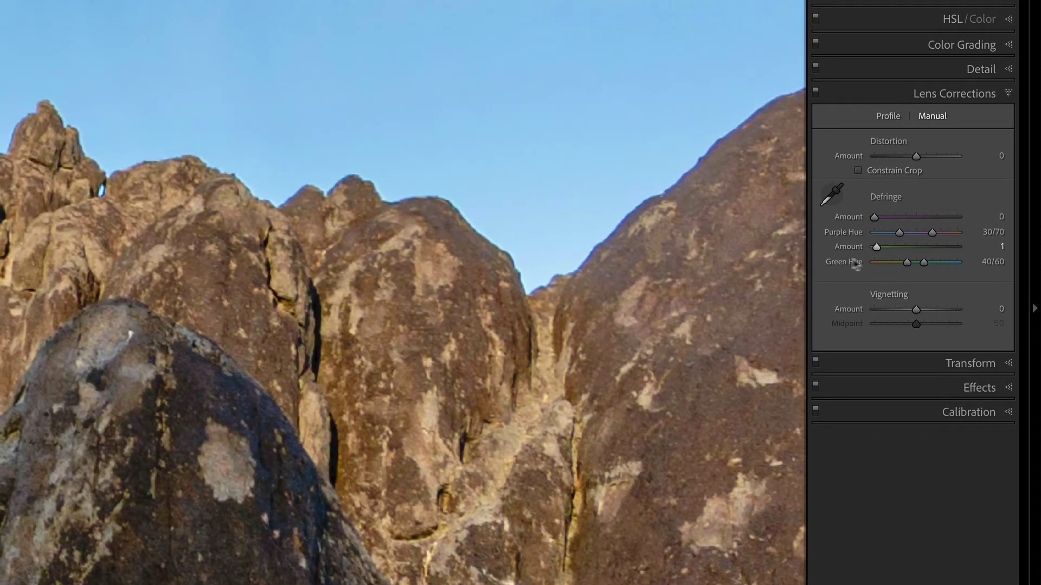
mouse_move(881, 251)
left_mouse_down()
mouse_move(922, 250)
mouse_move(868, 254)
left_mouse_up()
Step: Sample purple fringes along the rock edge with the Defringe eyedropper, giving purple Amount 3 and Hue 9/44
left_click(834, 194)
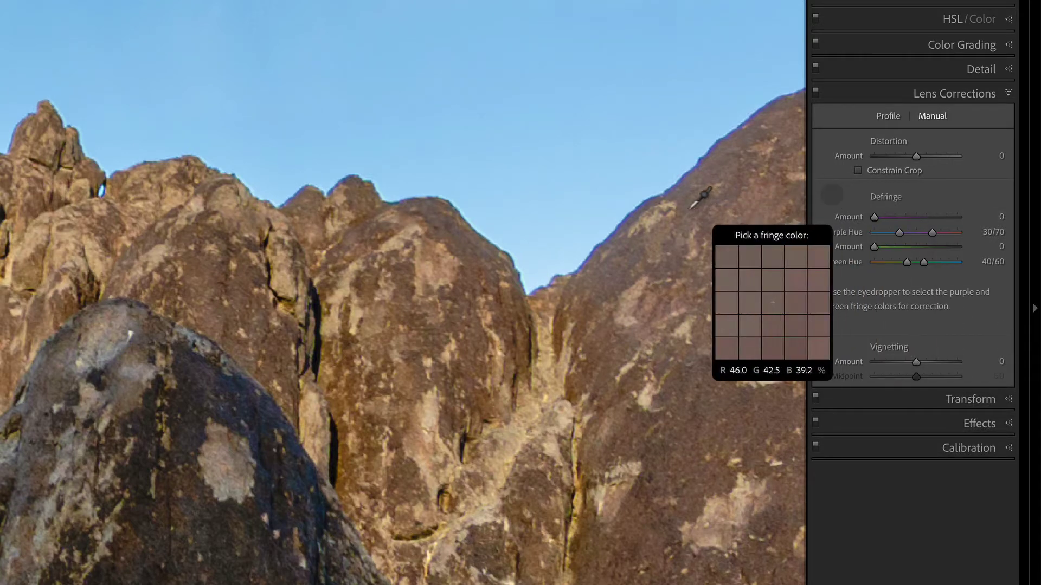
left_click(642, 200)
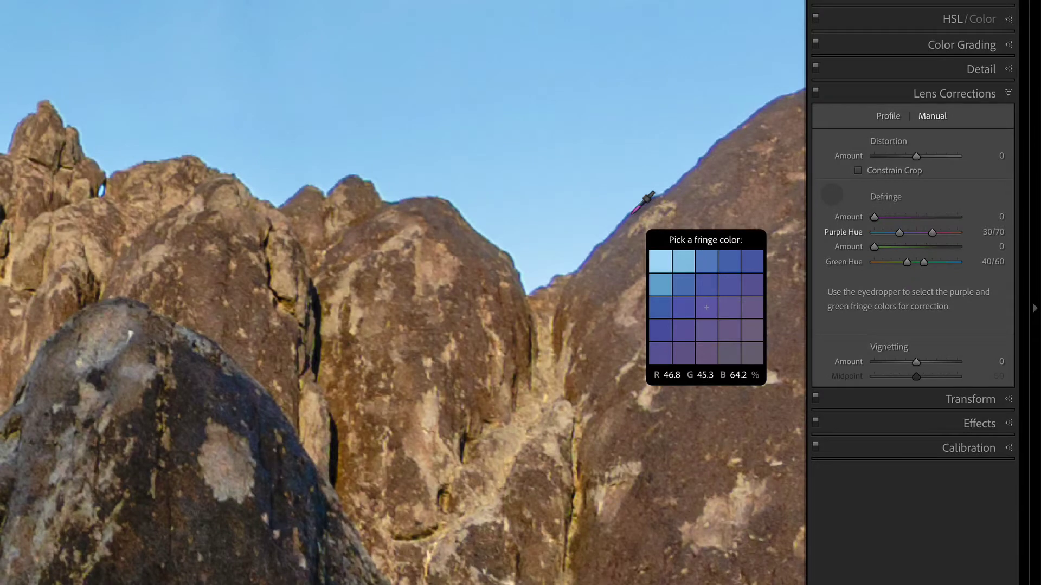
left_click(641, 200)
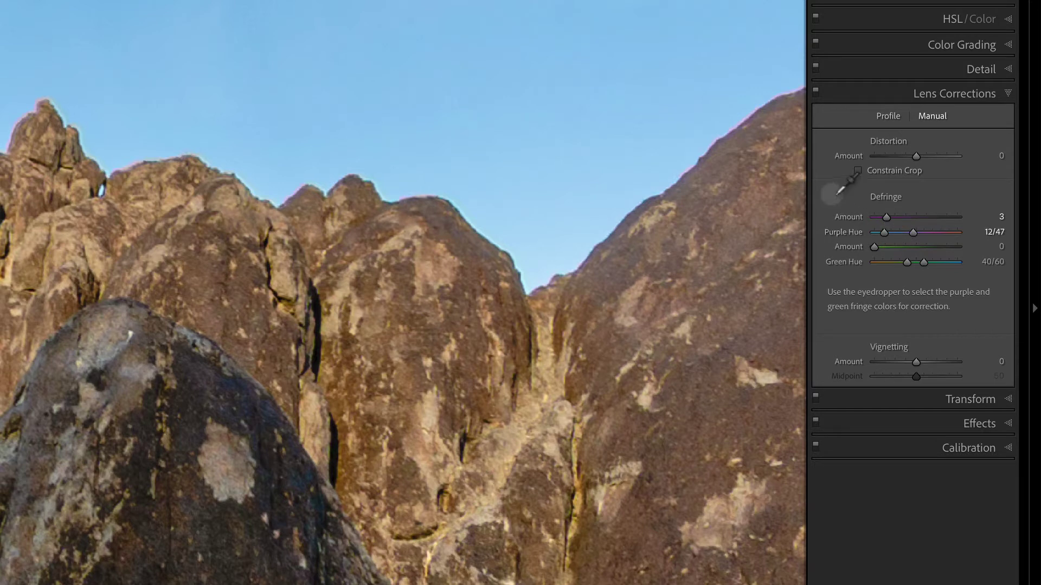
left_click(661, 193)
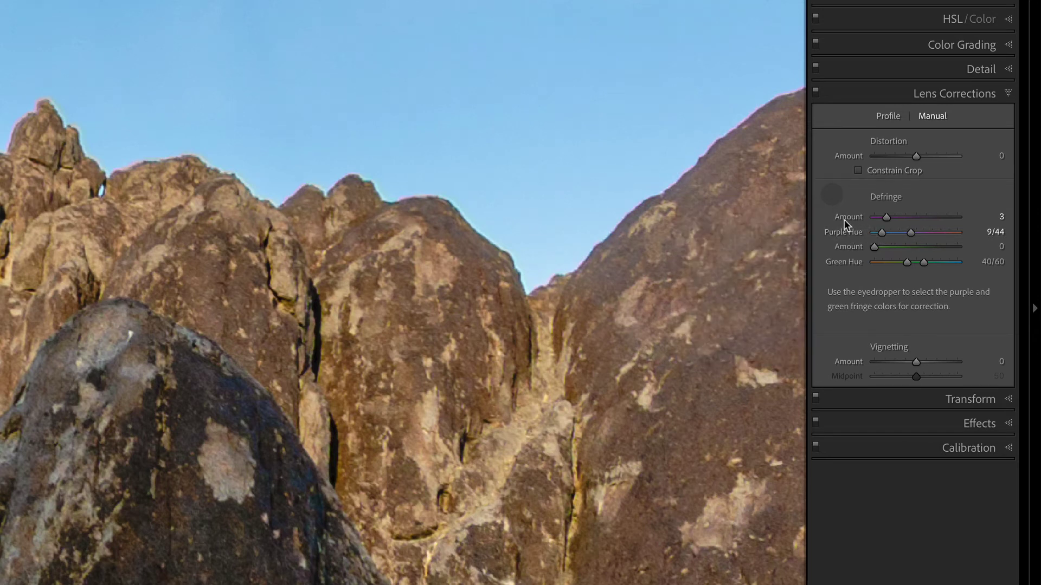
Step: Reset Defringe, resample the purple fringe, and narrow the Purple Hue range to 17/50 at Amount 3
key("alt")
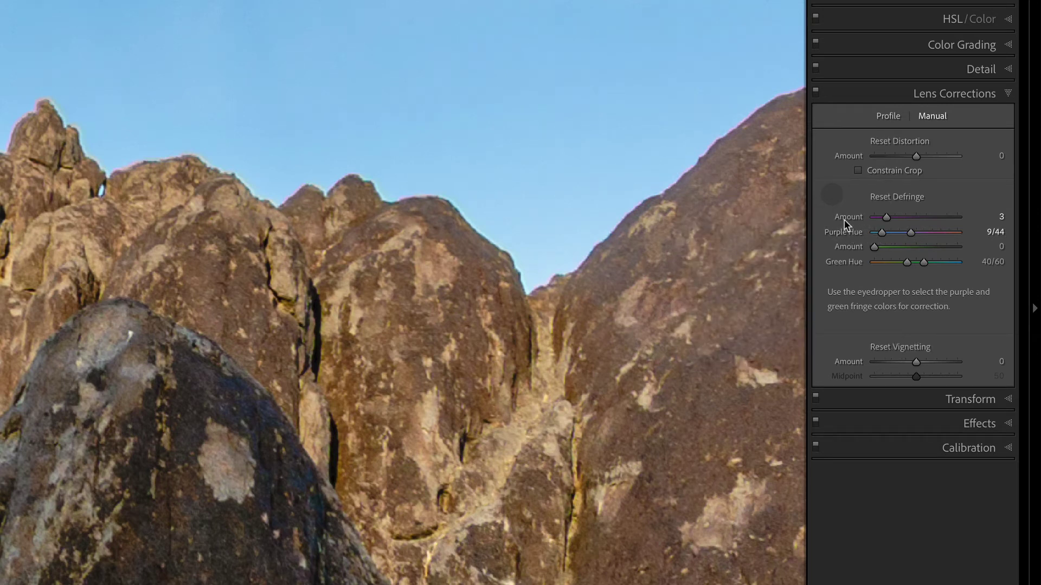
left_click(886, 197, "alt")
left_click(832, 194)
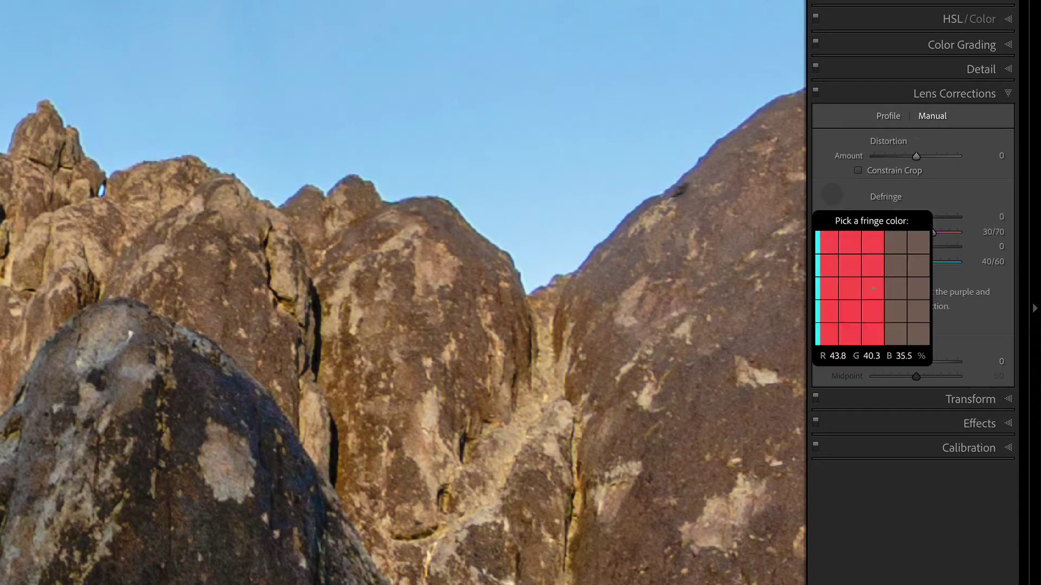
left_click(634, 213)
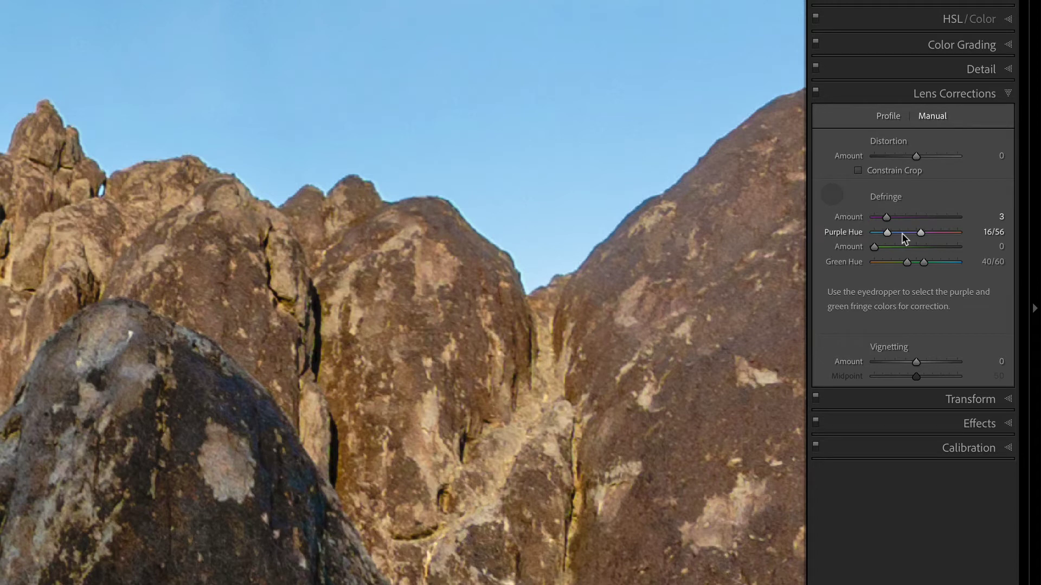
mouse_move(902, 233)
left_mouse_down()
mouse_move(927, 234)
mouse_move(901, 233)
left_mouse_up()
mouse_move(919, 233)
left_mouse_down()
mouse_move(893, 236)
mouse_move(908, 238)
left_mouse_up()
Step: Try sampling a green fringe, then set the green Defringe Amount to 3 and the Green Hue range to 36/57
left_click(832, 194)
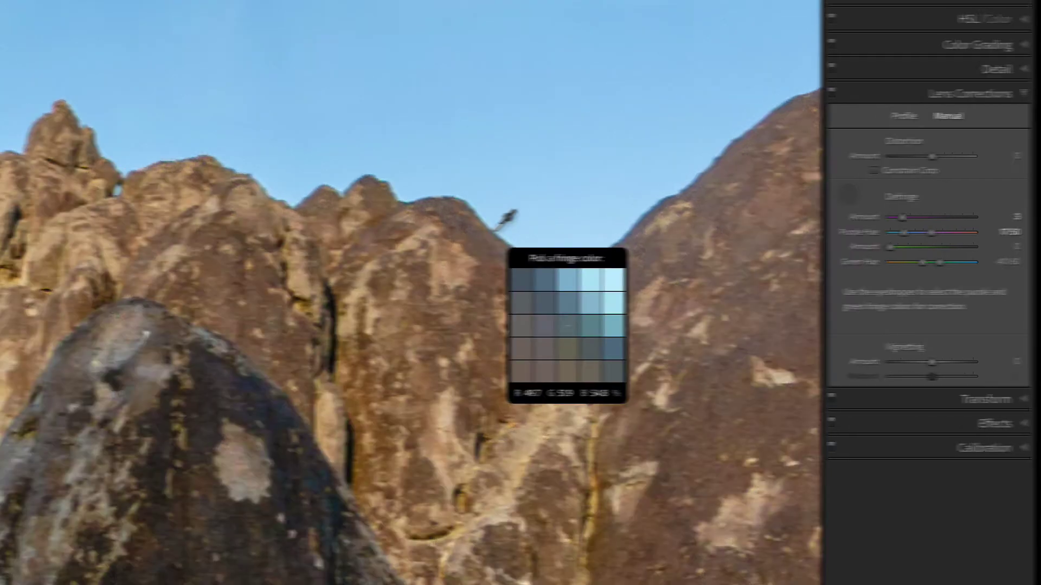
left_click(478, 231)
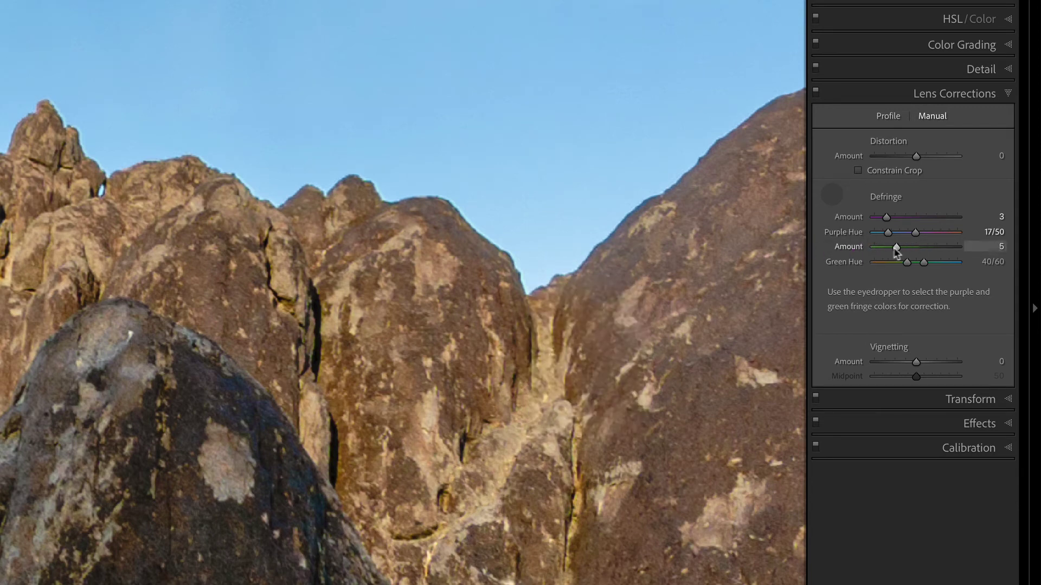
left_click_drag(926, 249, 873, 252)
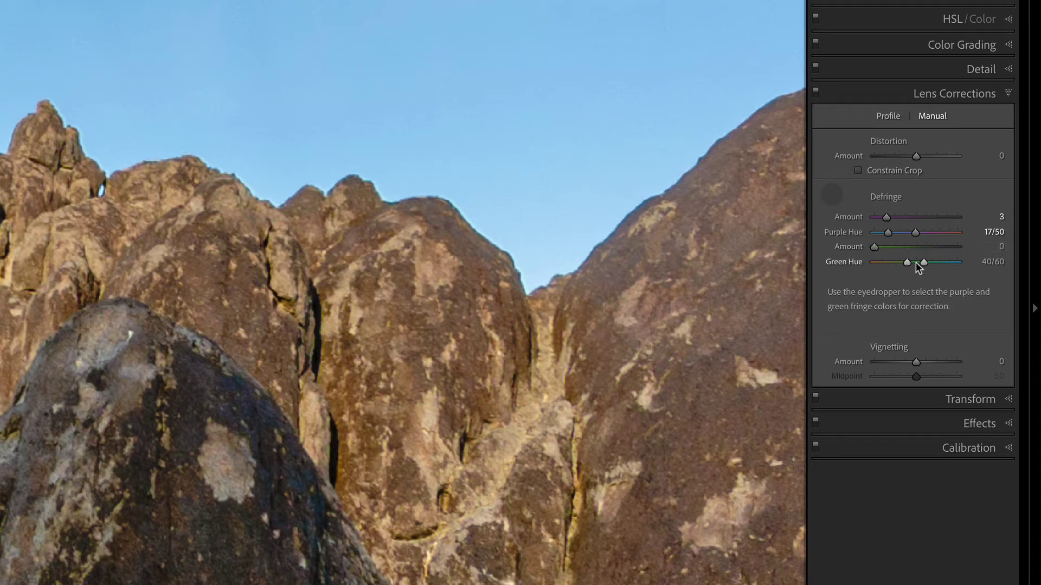
mouse_move(918, 268)
left_mouse_down()
mouse_move(896, 263)
mouse_move(925, 265)
mouse_move(915, 266)
left_mouse_up()
left_click(887, 248)
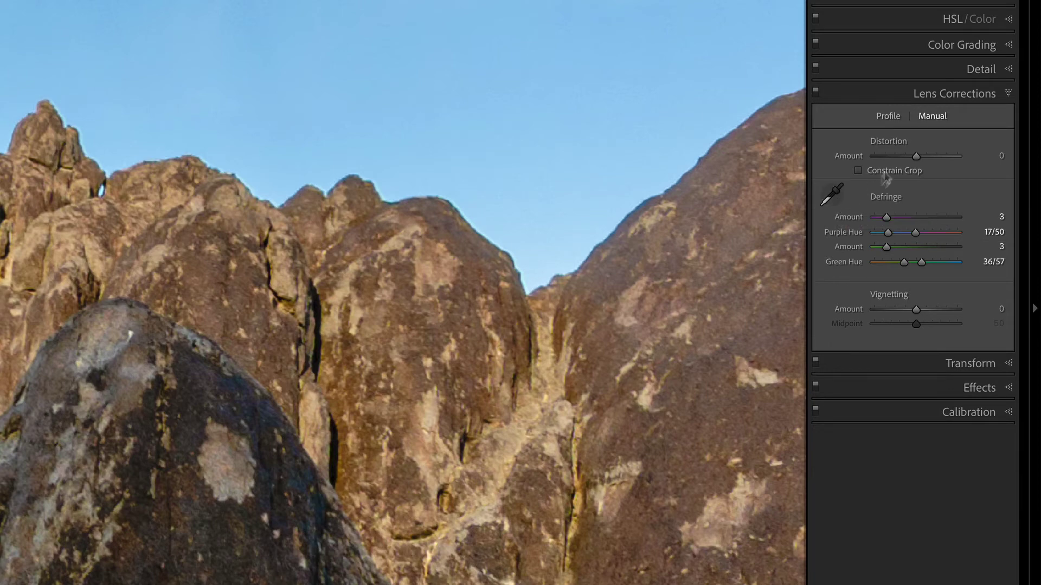
Step: Flip between Profile and Manual lens corrections, then turn Remove Chromatic Aberration off and back on
left_click(888, 115)
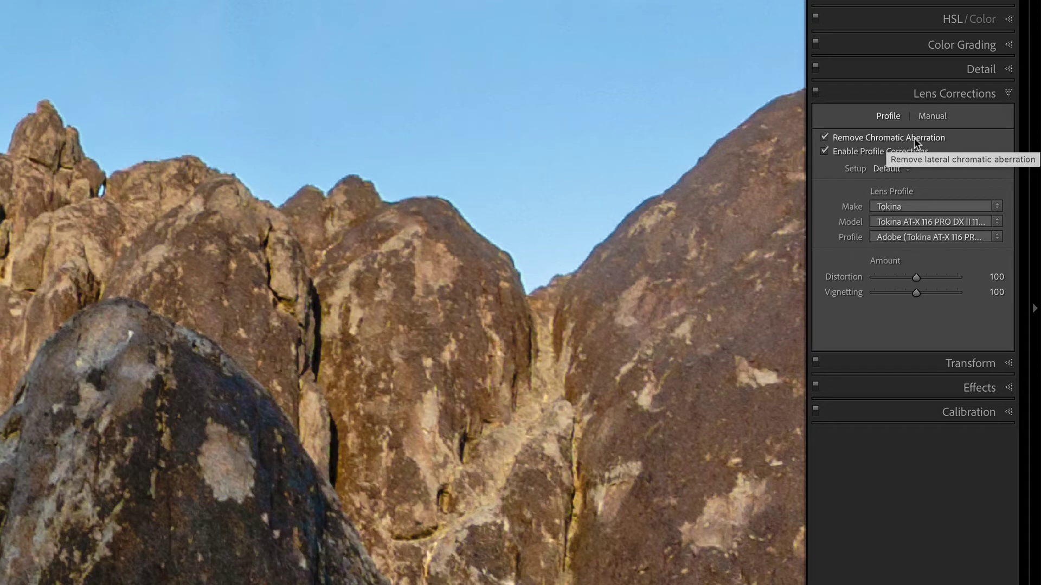
left_click(934, 117)
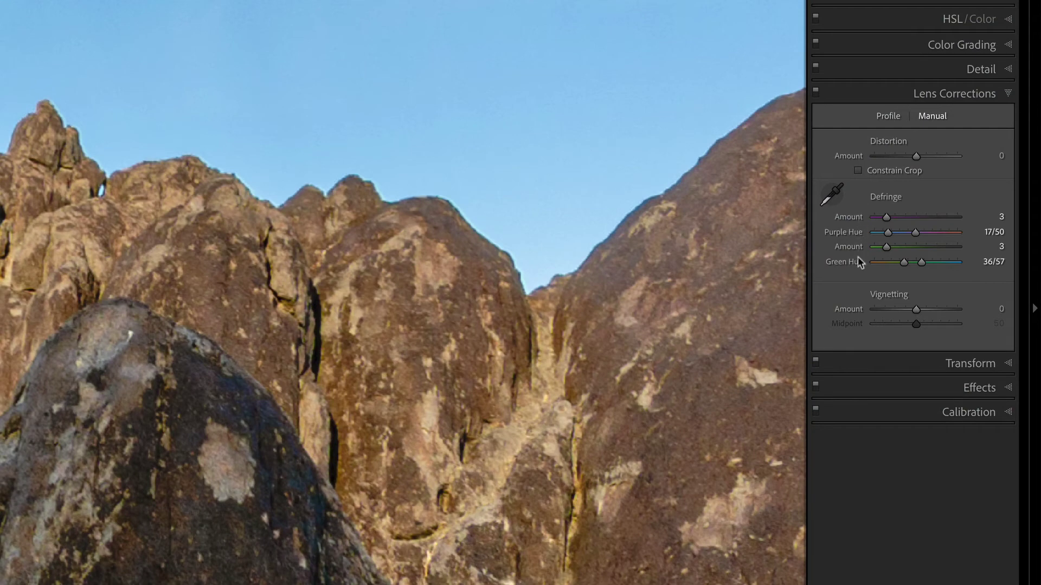
left_click(887, 115)
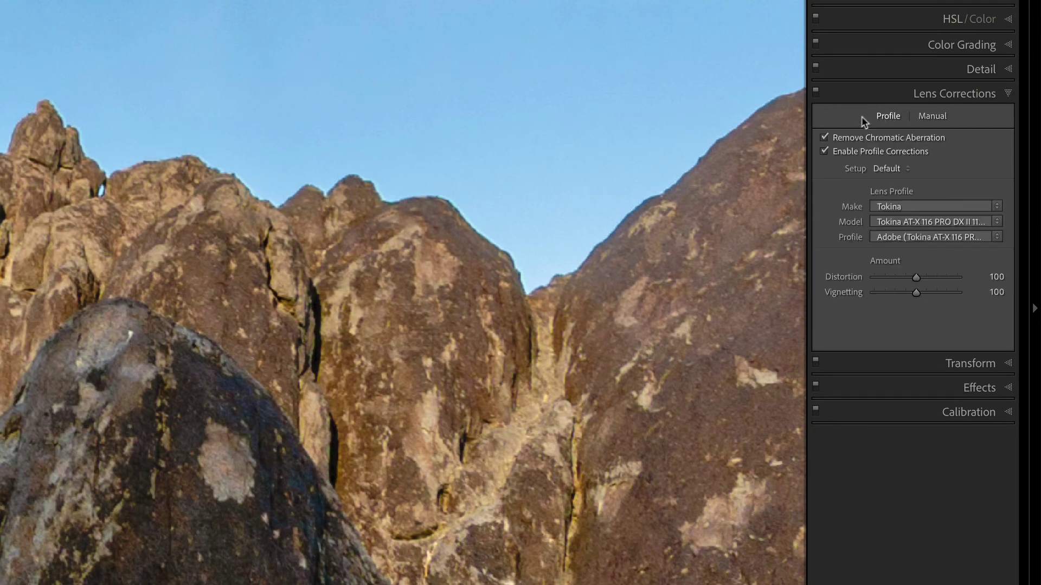
left_click(840, 136)
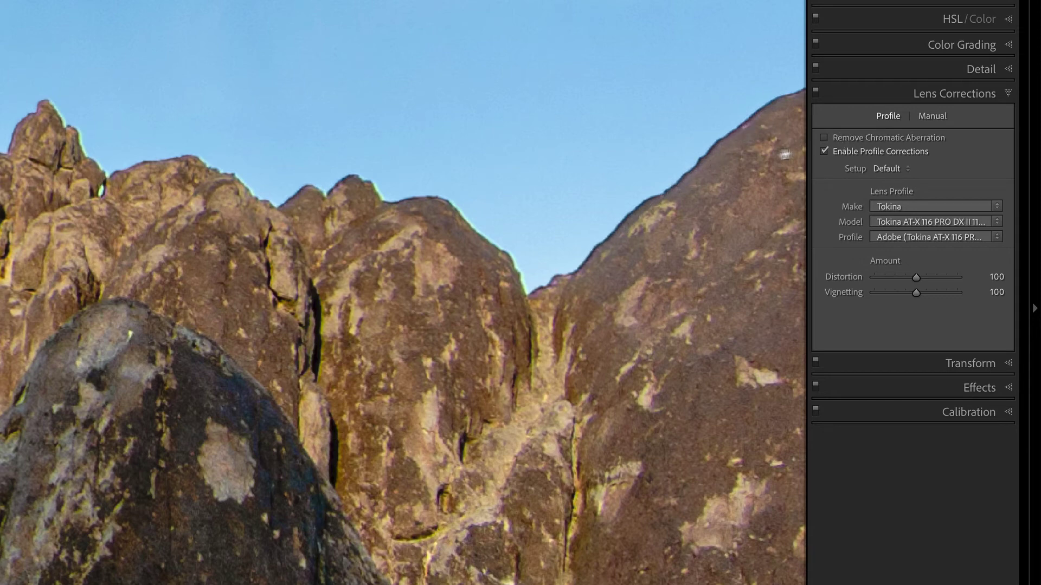
left_click(886, 138)
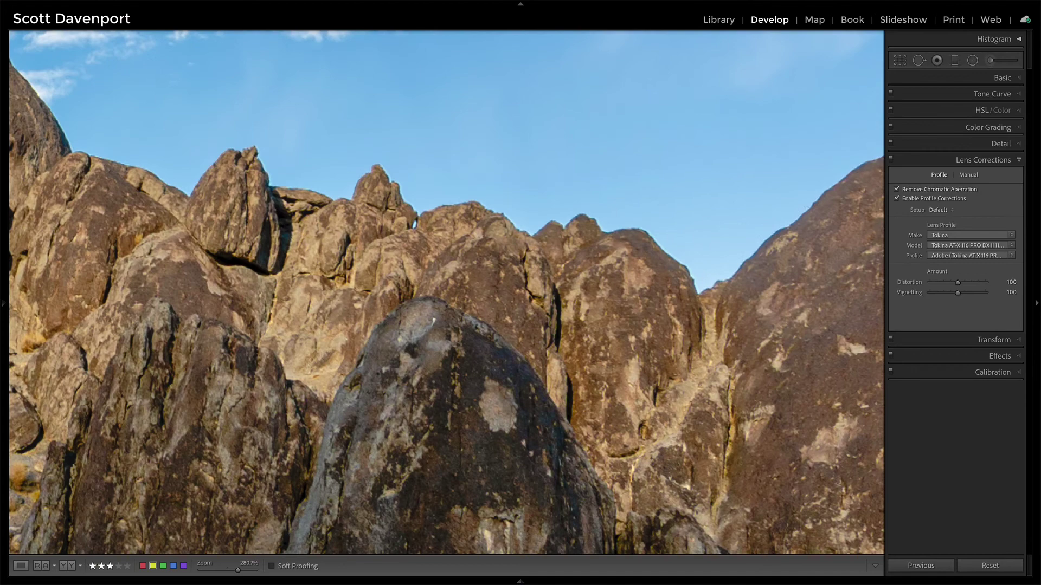
Step: Zoom back out to about 105% to view the whole rock scene, compare aberration removal, and return to the Manual Defringe settings
left_click_drag(237, 570, 229, 572)
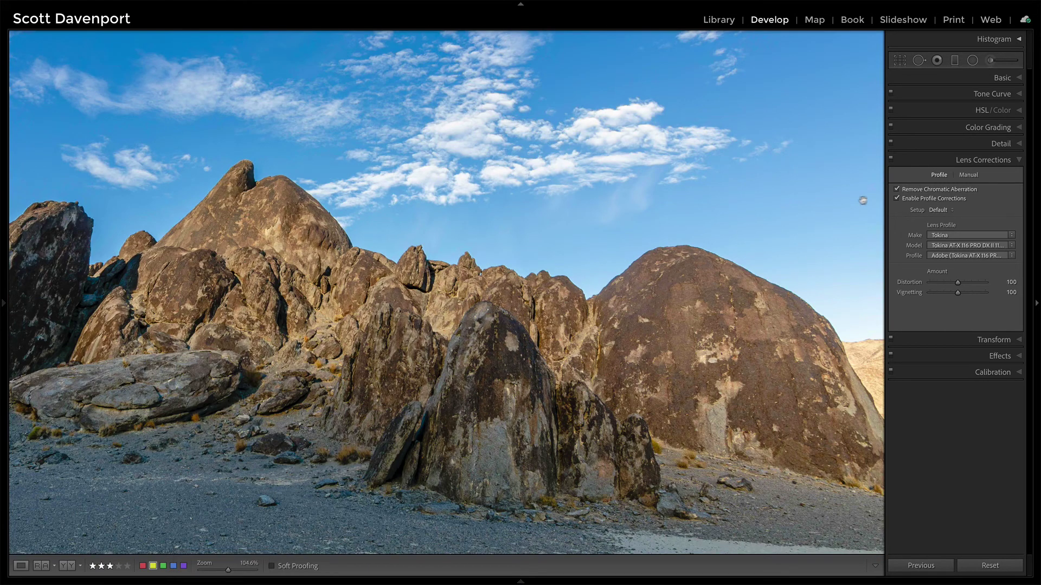
left_click(898, 190)
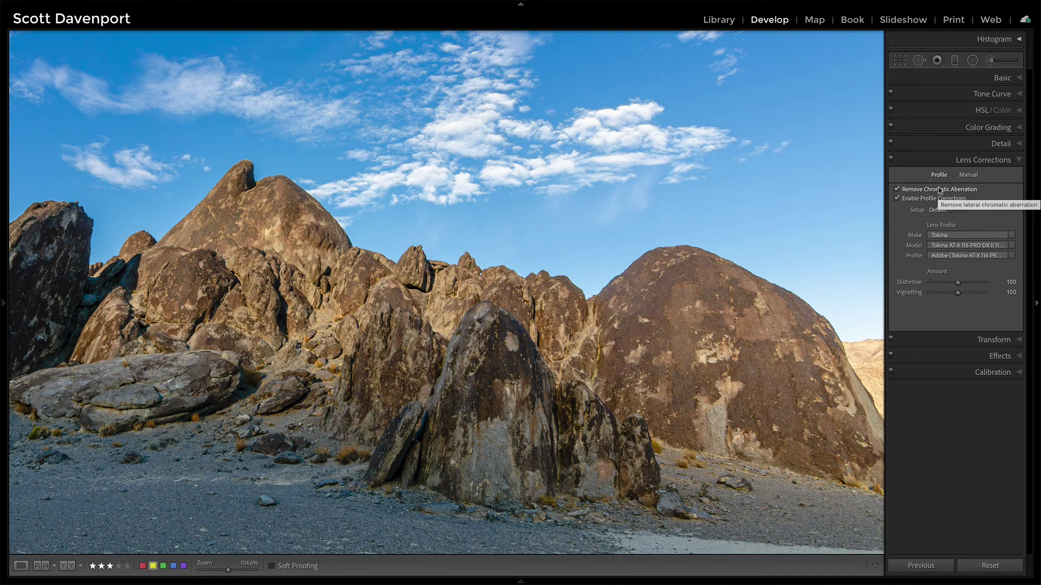
left_click(968, 175)
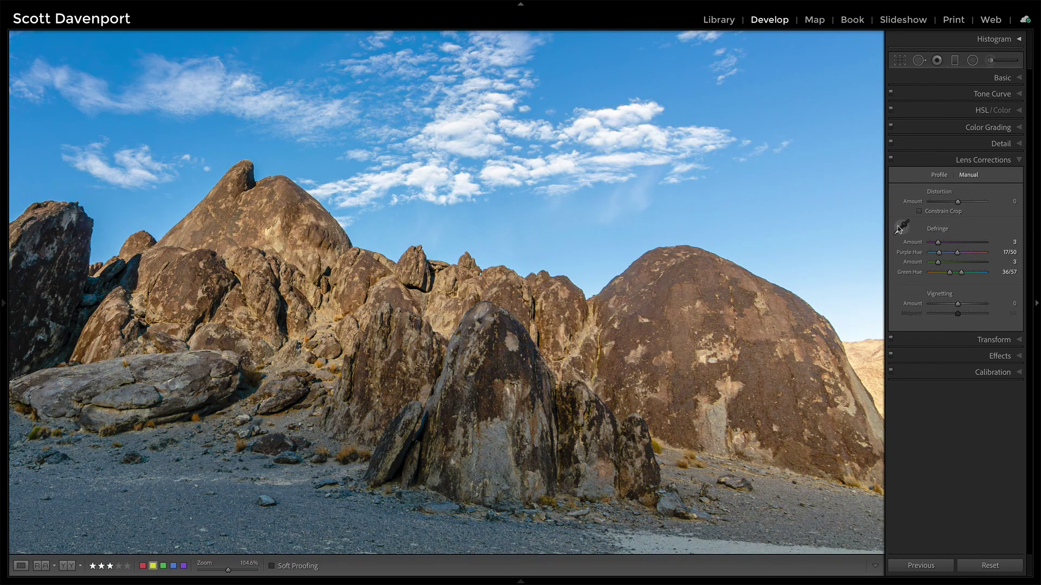